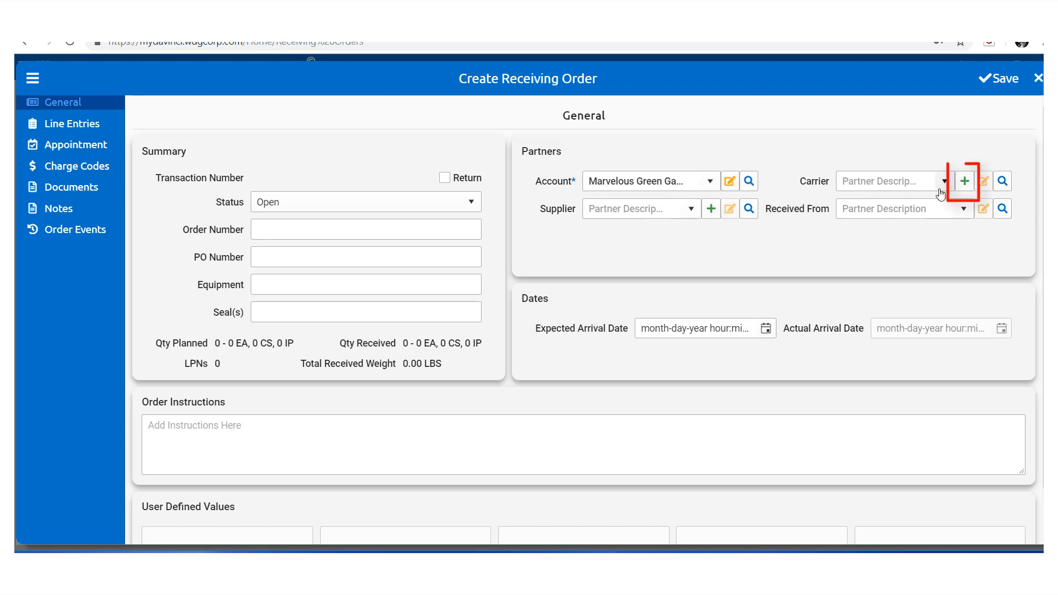
View the form for creating a new carrier partner and close it without saving.
{"action": "left_click", "coordinate": [965, 182]}
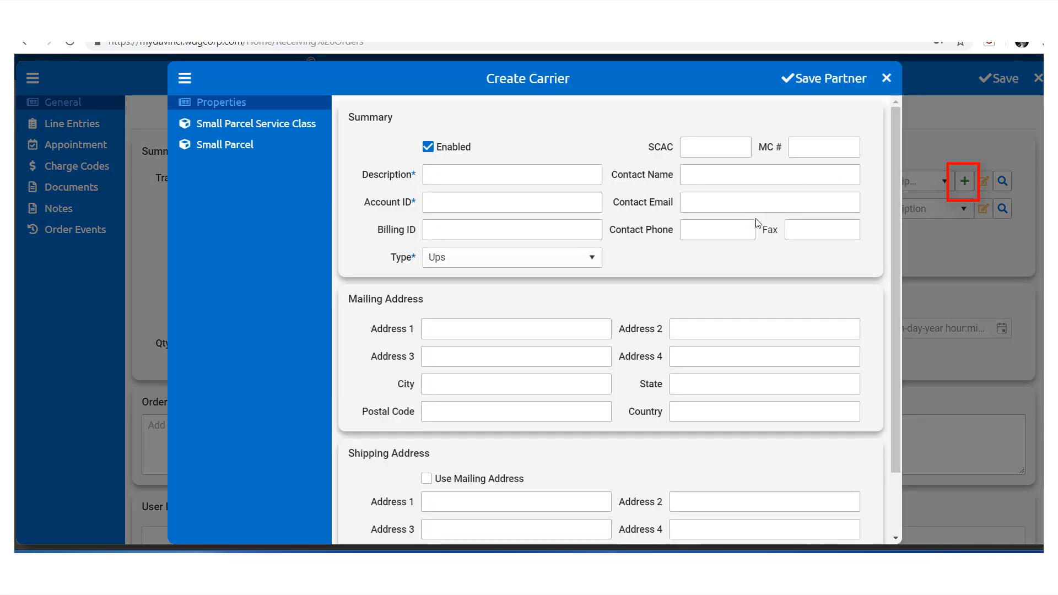
{"action": "left_click", "coordinate": [885, 79]}
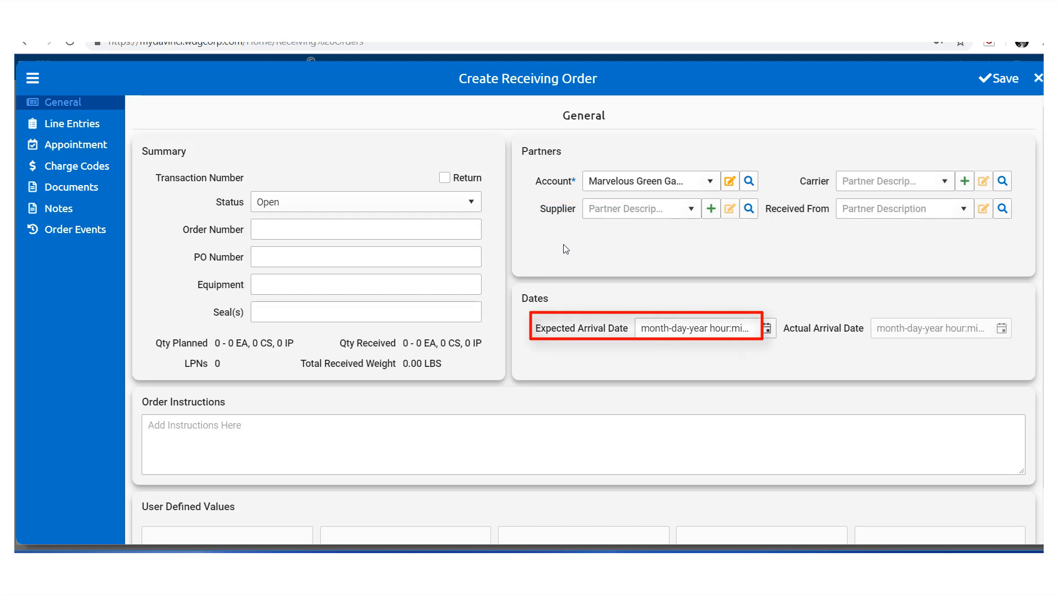
Set the receiving order's expected arrival date to 01-08-2019 and save the order.
{"action": "left_click", "coordinate": [766, 328]}
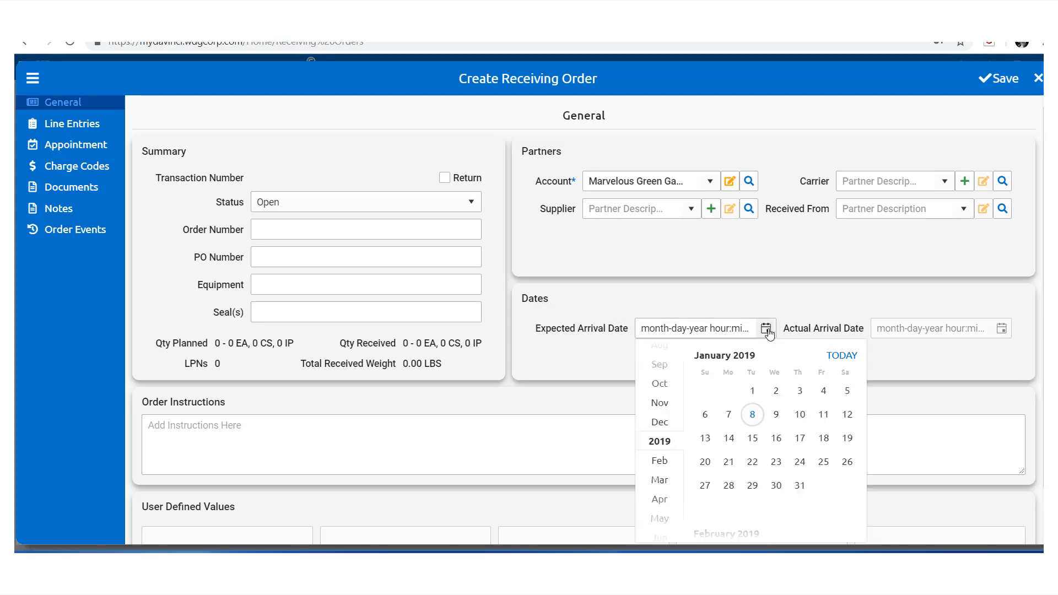
{"action": "left_click", "coordinate": [759, 411]}
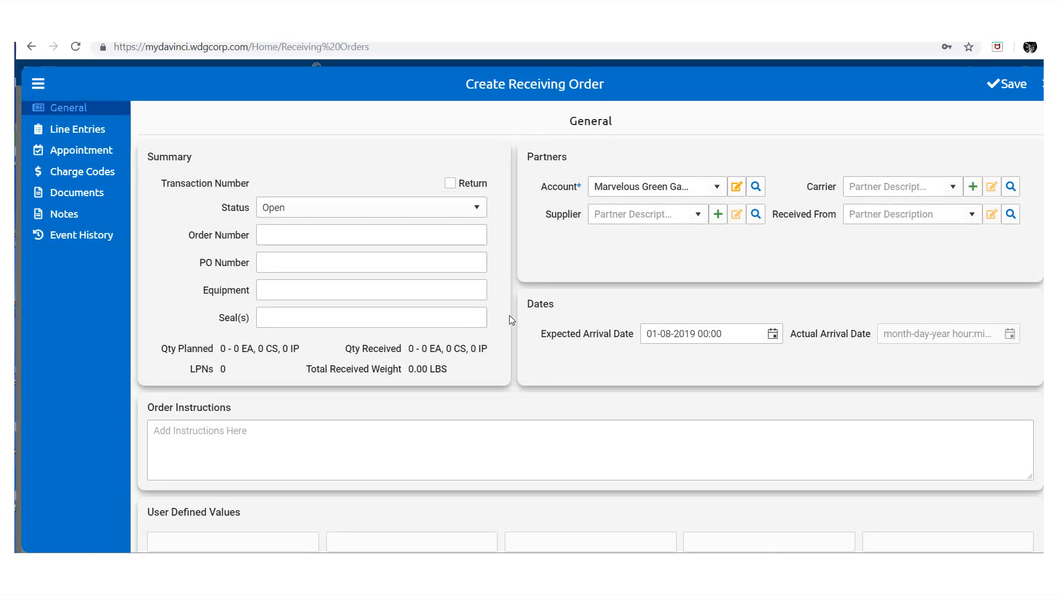
{"action": "left_click", "coordinate": [998, 95]}
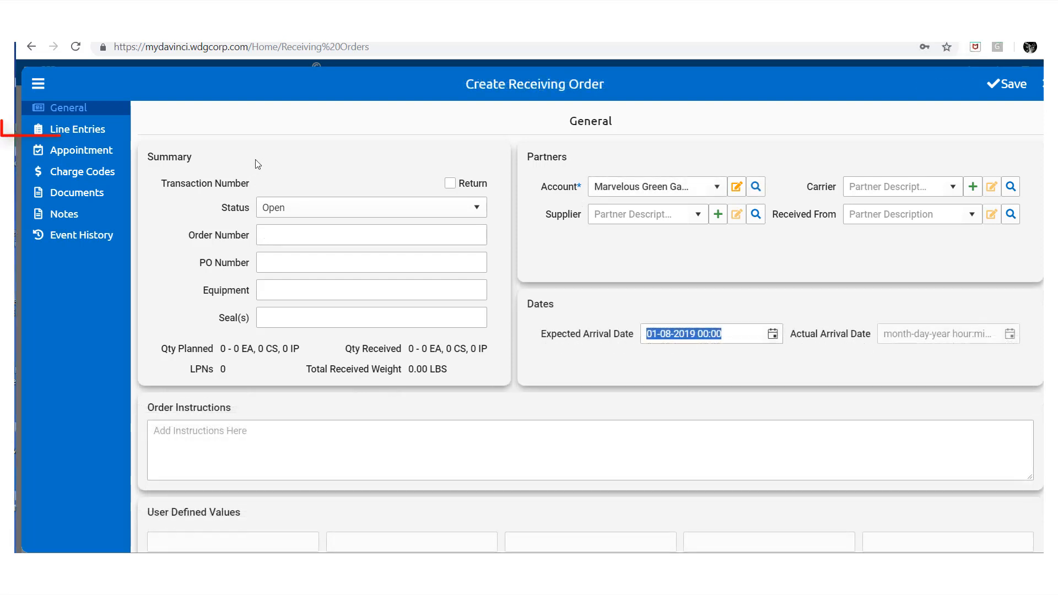
Add a line entry for item 0068223 EA with a planned quantity of 10 and save it.
{"action": "left_click", "coordinate": [90, 138]}
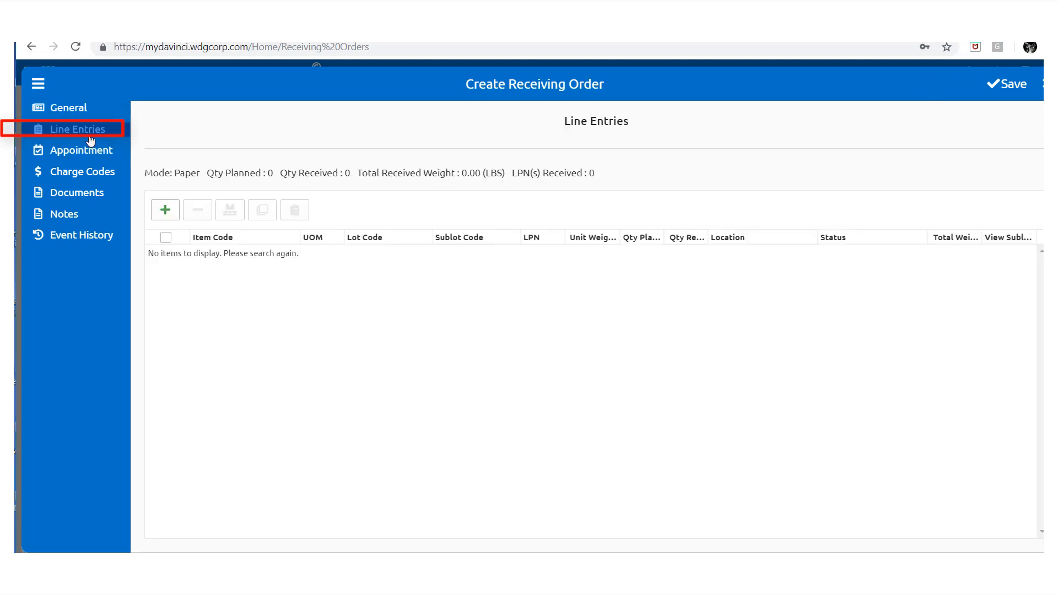
{"action": "left_click", "coordinate": [166, 209]}
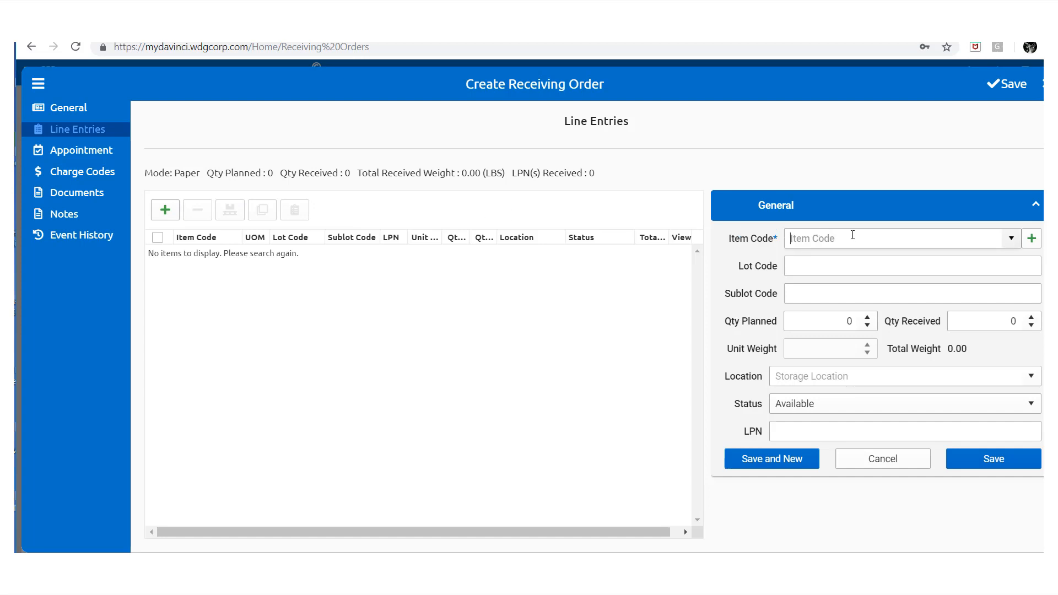
{"action": "type", "text": "006"}
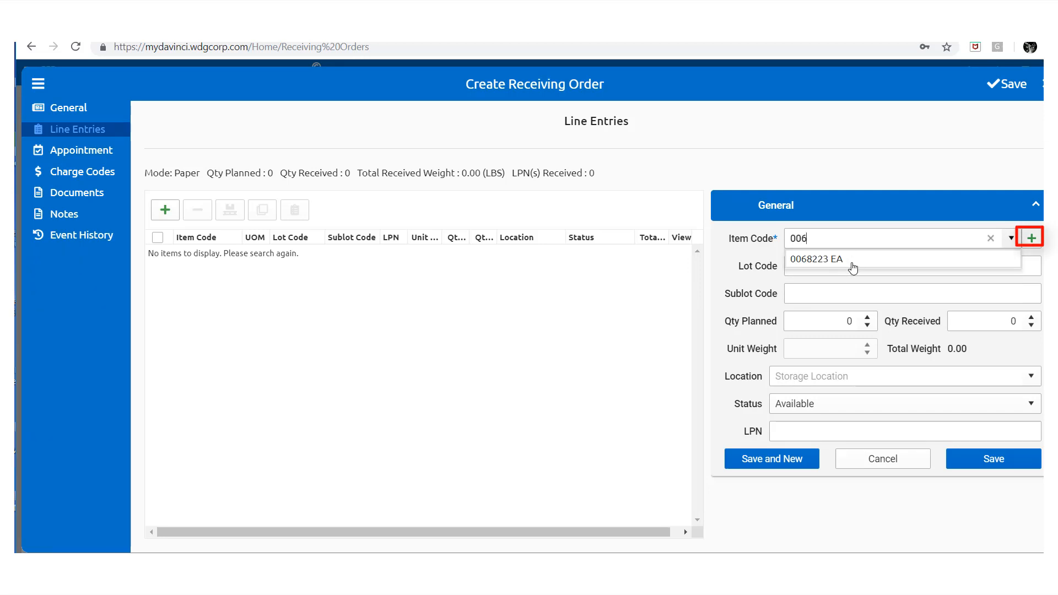
{"action": "left_click", "coordinate": [853, 260]}
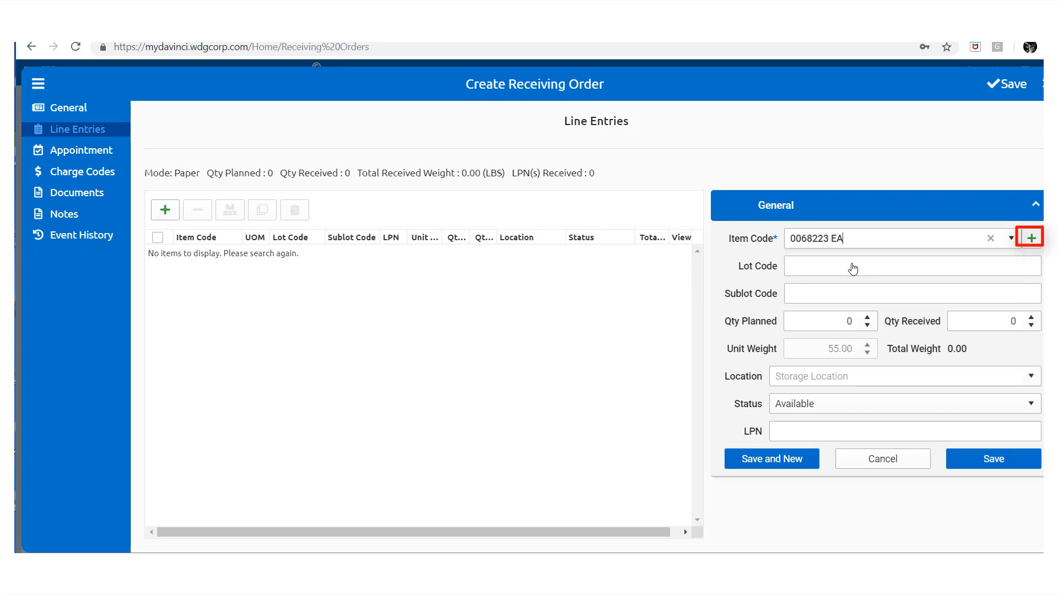
{"action": "left_click", "coordinate": [870, 318]}
{"action": "left_click", "coordinate": [870, 318]}
{"action": "left_click", "coordinate": [869, 318]}
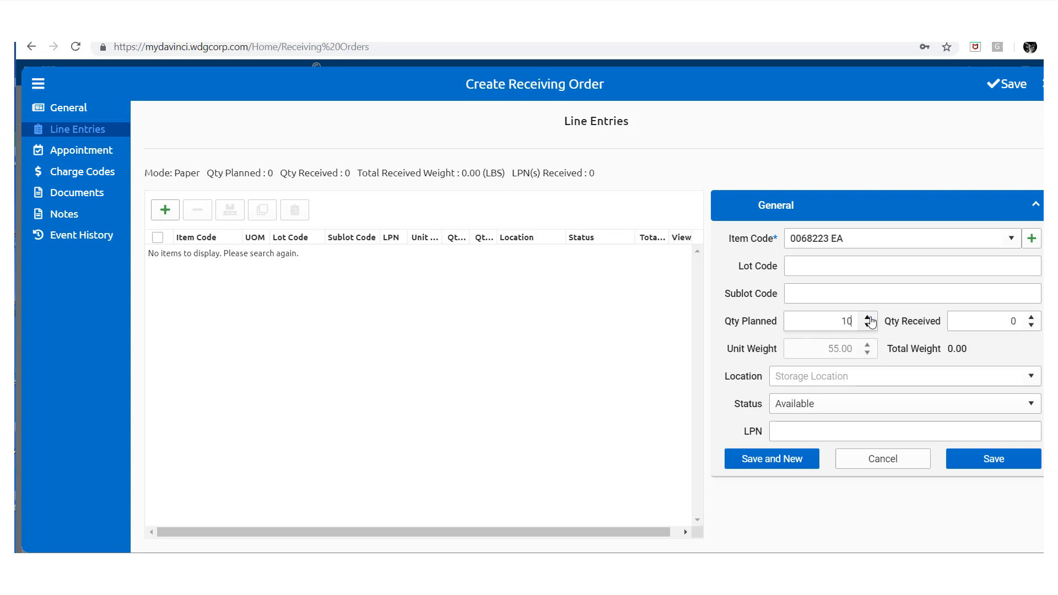
{"action": "left_click", "coordinate": [989, 465]}
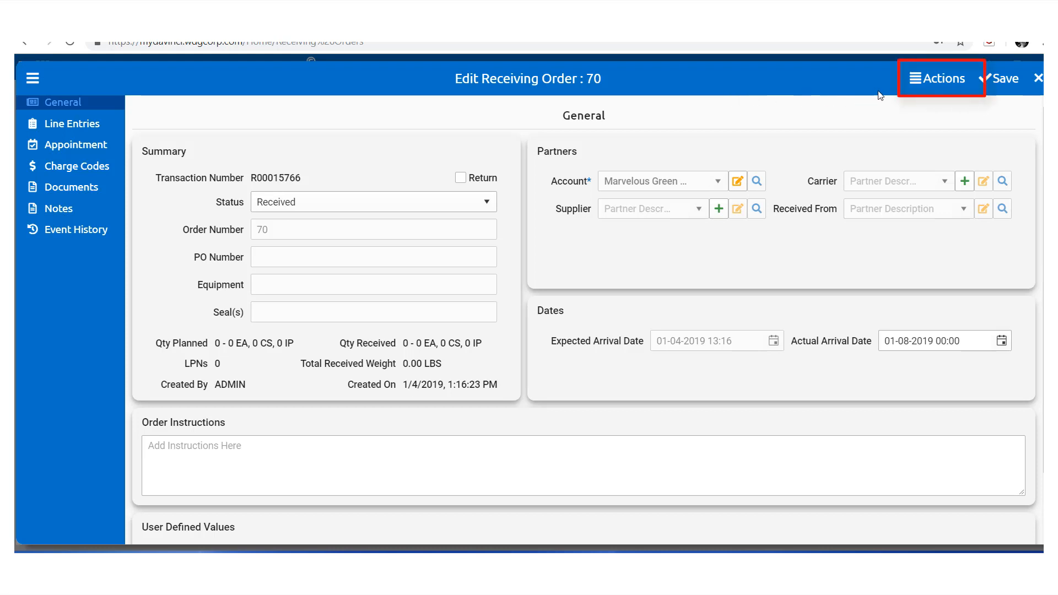
Look over the actions available for the receiving order and the Marvelous Green Gardens account's document settings.
{"action": "left_click", "coordinate": [931, 89]}
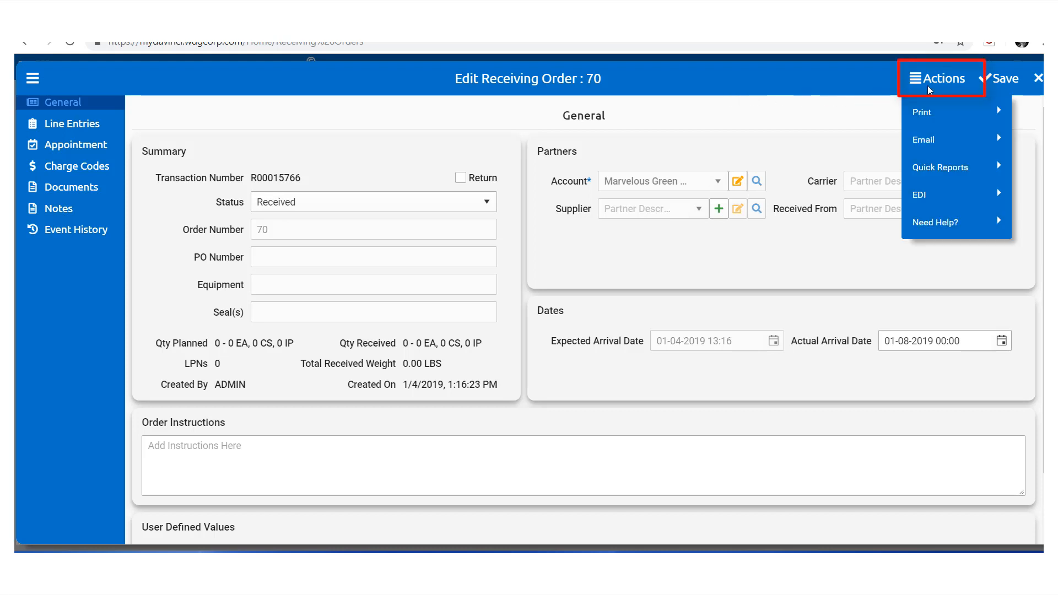
{"action": "mouse_move", "coordinate": [933, 112]}
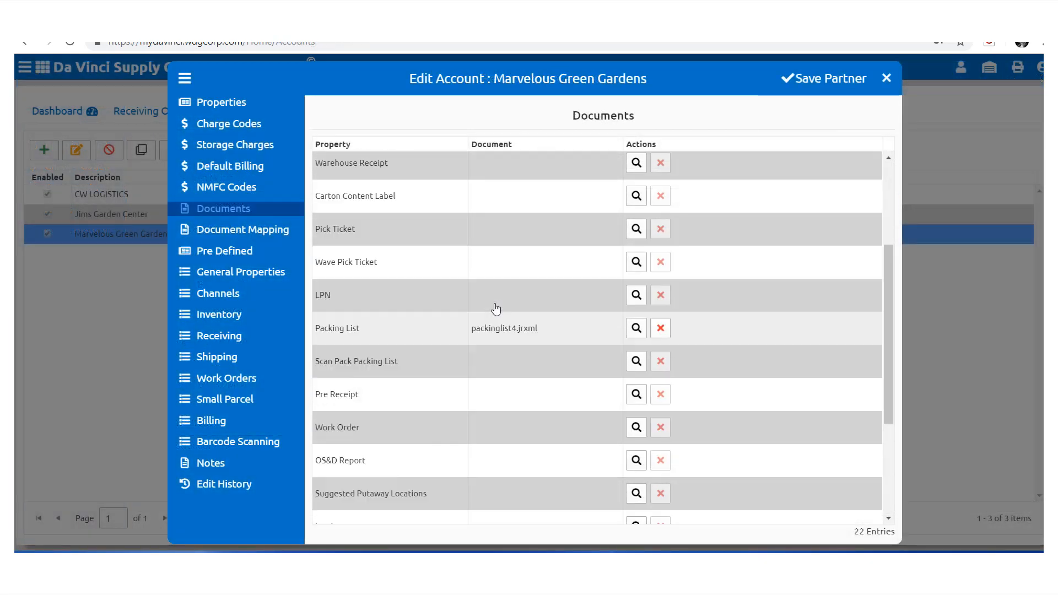
{"action": "scroll", "coordinate": [496, 309], "scroll_direction": "up", "scroll_amount": 3}
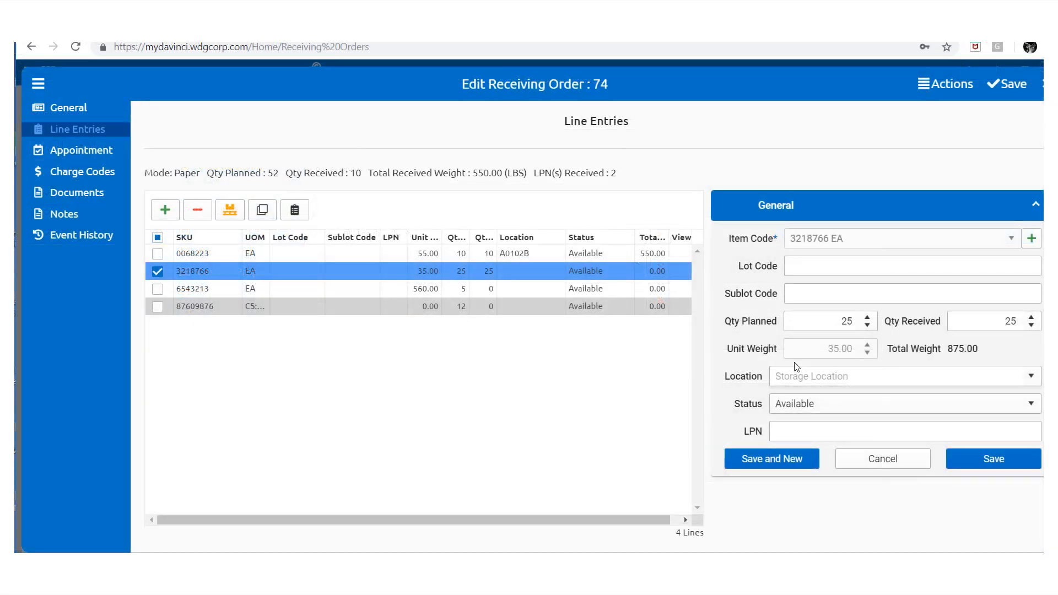
Assign storage location A0202B to the line for item 3218766 and save the line.
{"action": "type", "text": "A0"}
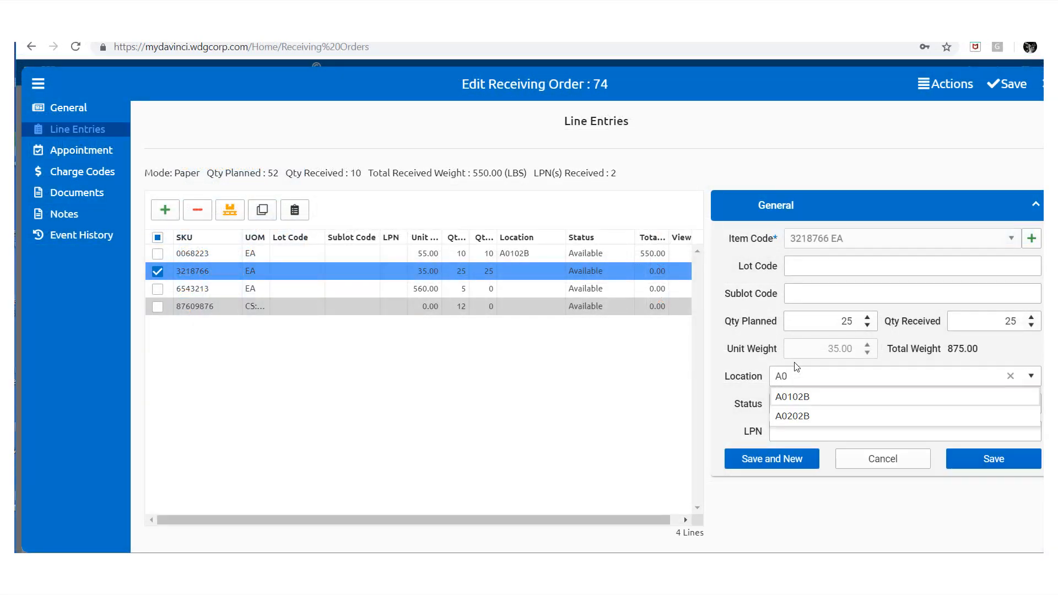
{"action": "type", "text": "20"}
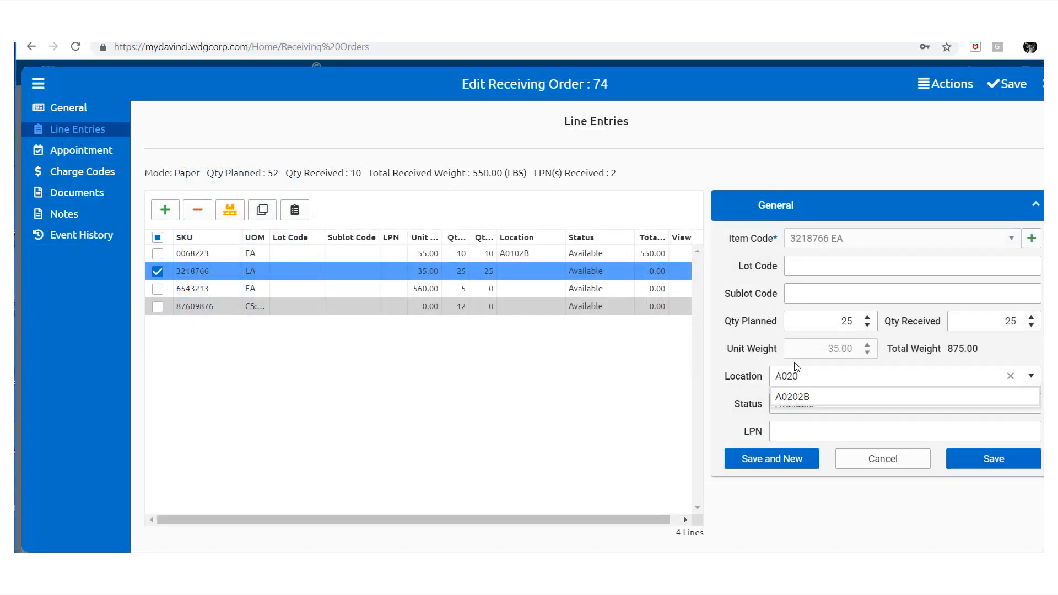
{"action": "left_click", "coordinate": [805, 397]}
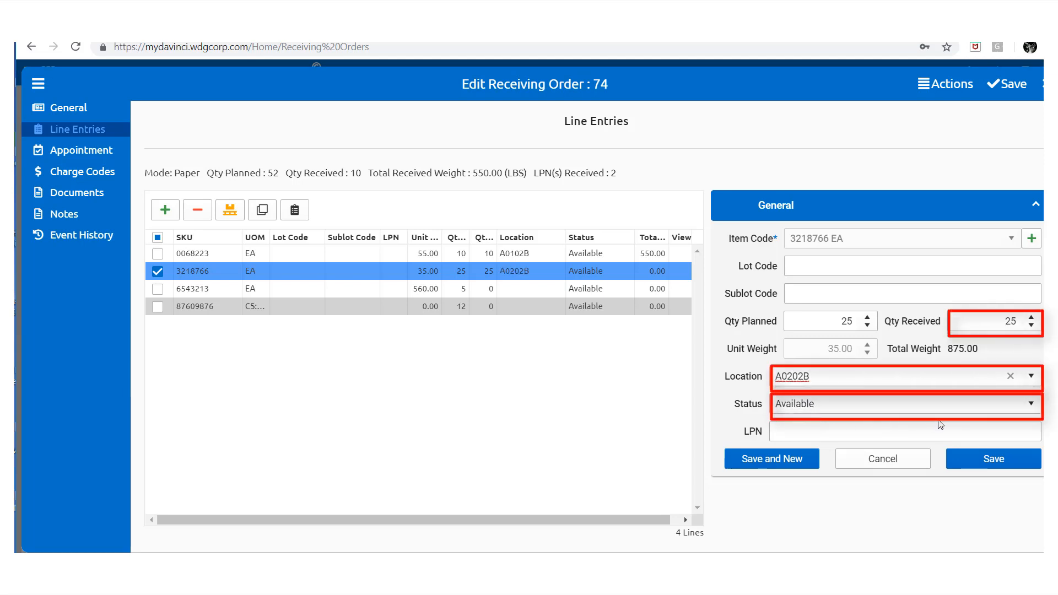
{"action": "left_click", "coordinate": [973, 464]}
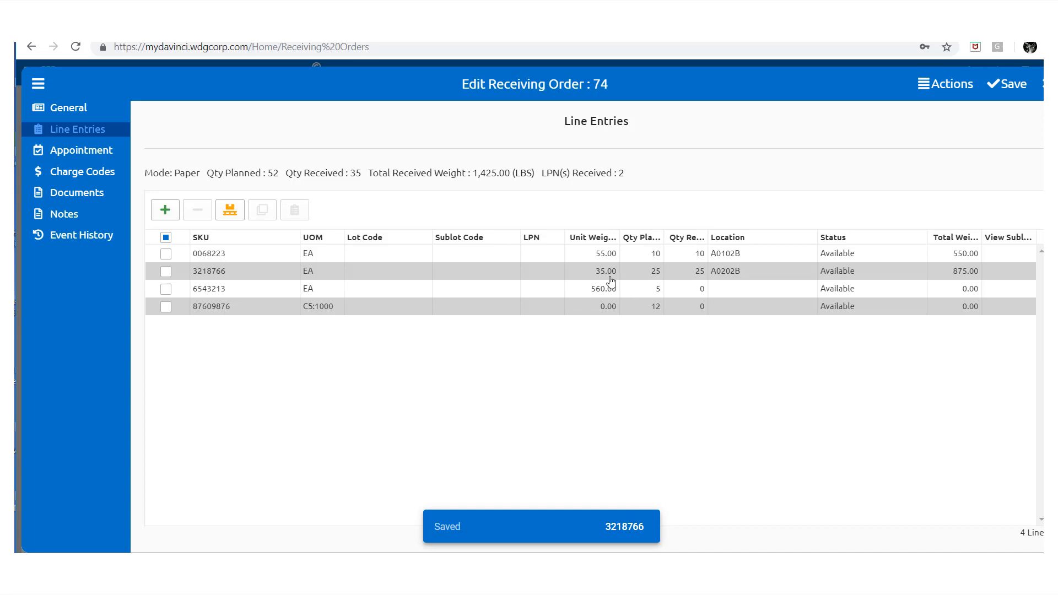
Set the received quantity of item 6543213 to 5, assign location B0102A and save the line.
{"action": "left_click", "coordinate": [577, 295]}
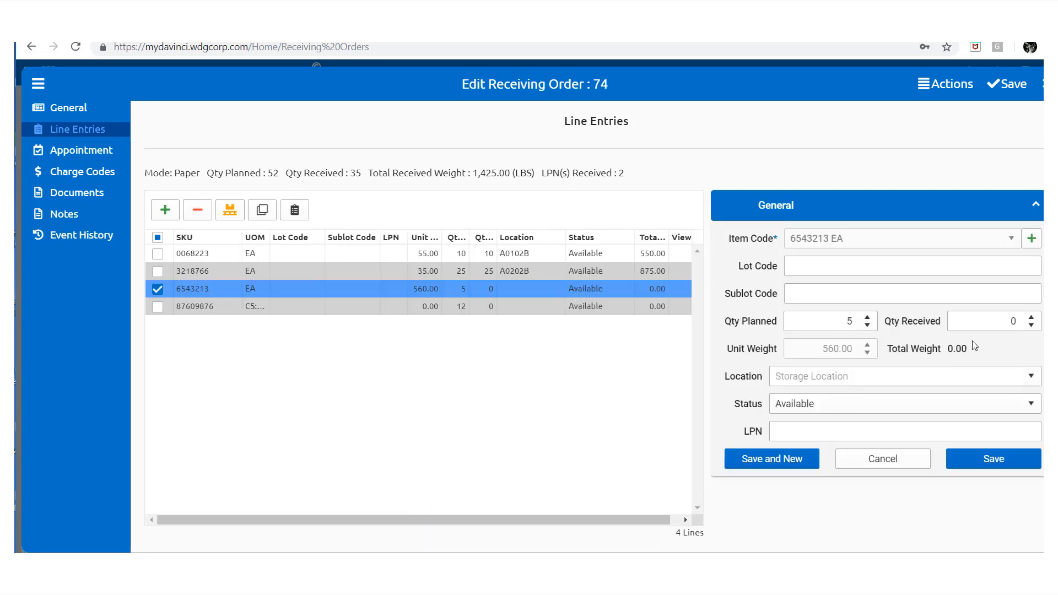
{"action": "left_click", "coordinate": [1032, 318]}
{"action": "left_click", "coordinate": [1032, 318]}
{"action": "left_click", "coordinate": [1032, 318]}
{"action": "left_click", "coordinate": [1032, 318]}
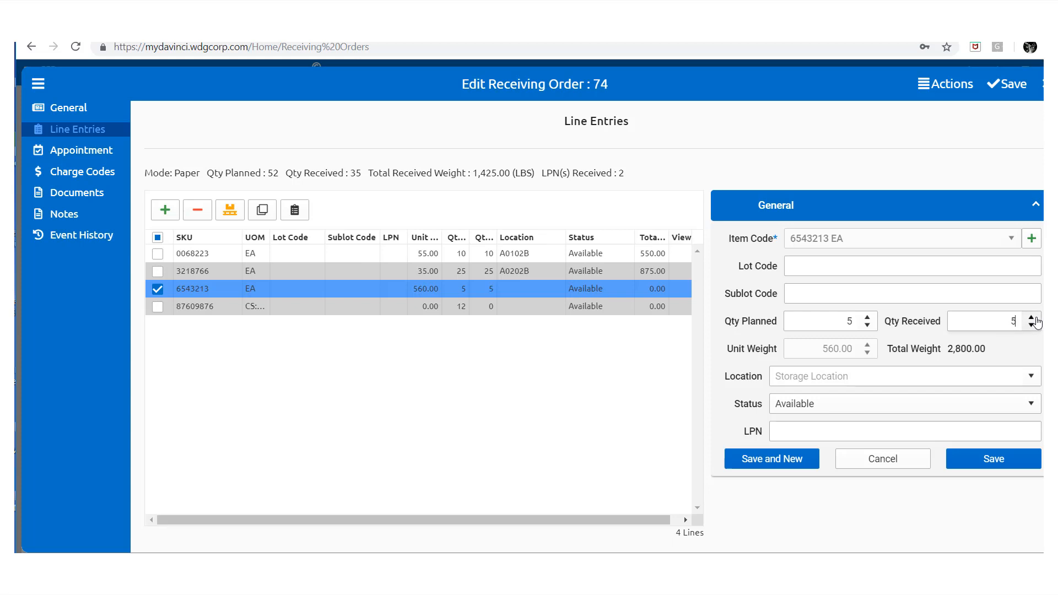
{"action": "left_click", "coordinate": [1021, 379]}
{"action": "type", "text": "B"}
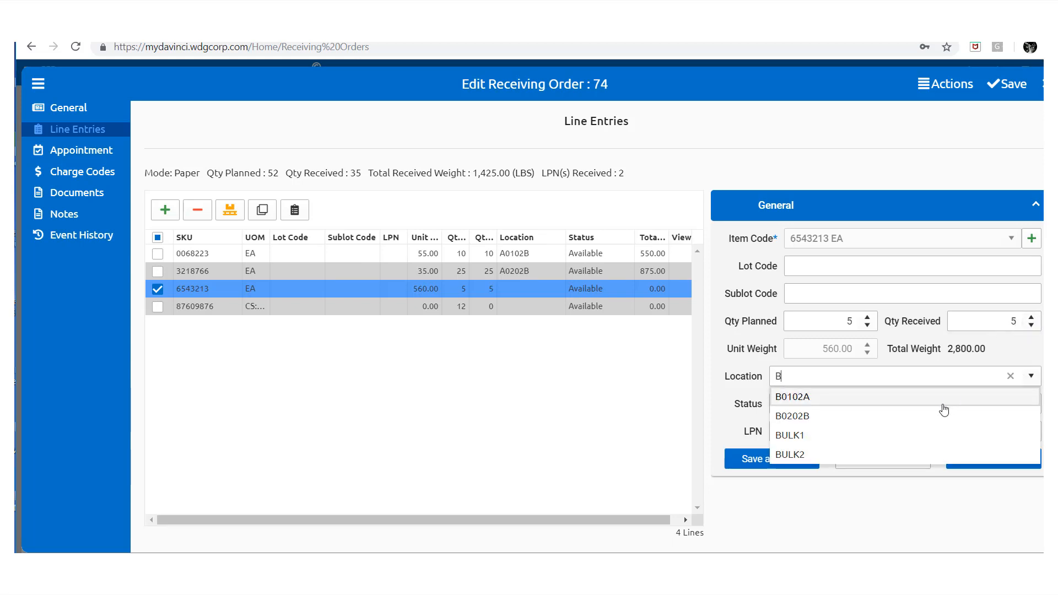
{"action": "left_click", "coordinate": [904, 401]}
{"action": "left_click", "coordinate": [977, 467]}
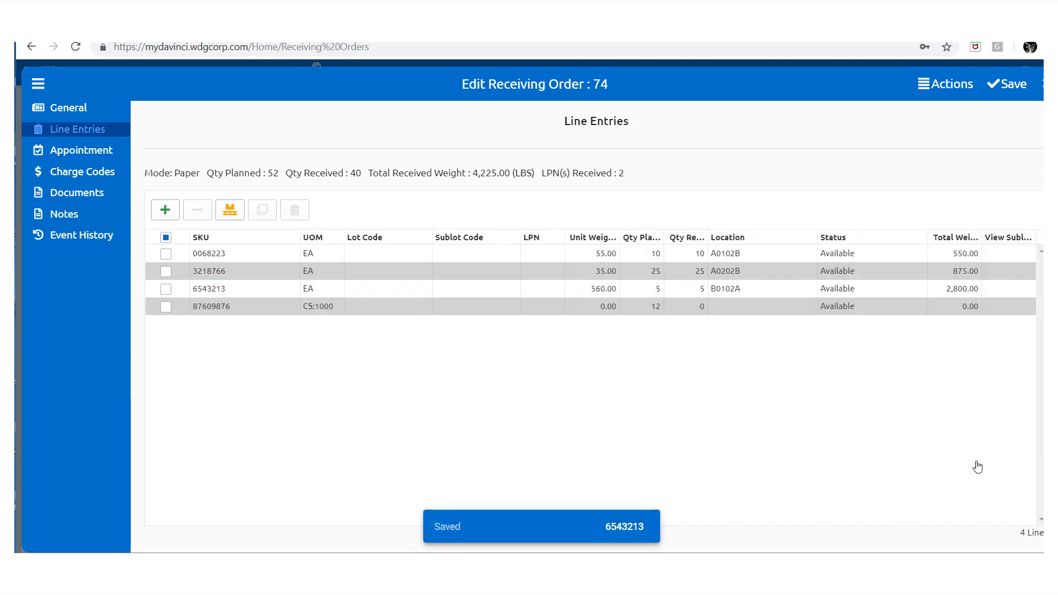
Receive 12 of item 87609876 into location B0202B, saving the line and the receiving order.
{"action": "left_click", "coordinate": [352, 307]}
{"action": "left_click", "coordinate": [1031, 318]}
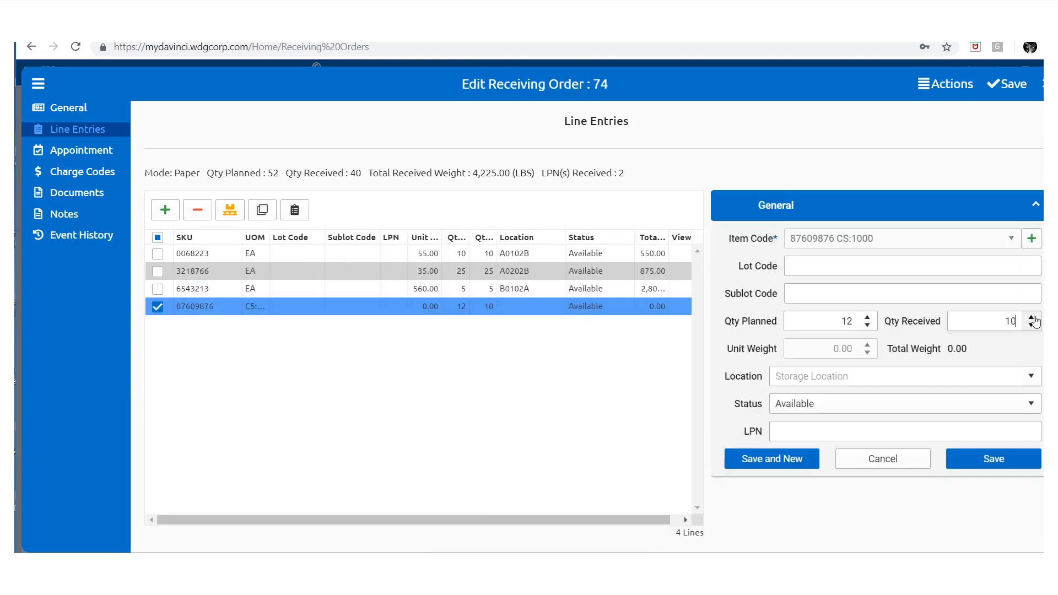
{"action": "left_click", "coordinate": [1031, 325]}
{"action": "left_click", "coordinate": [1006, 376]}
{"action": "type", "text": "B"}
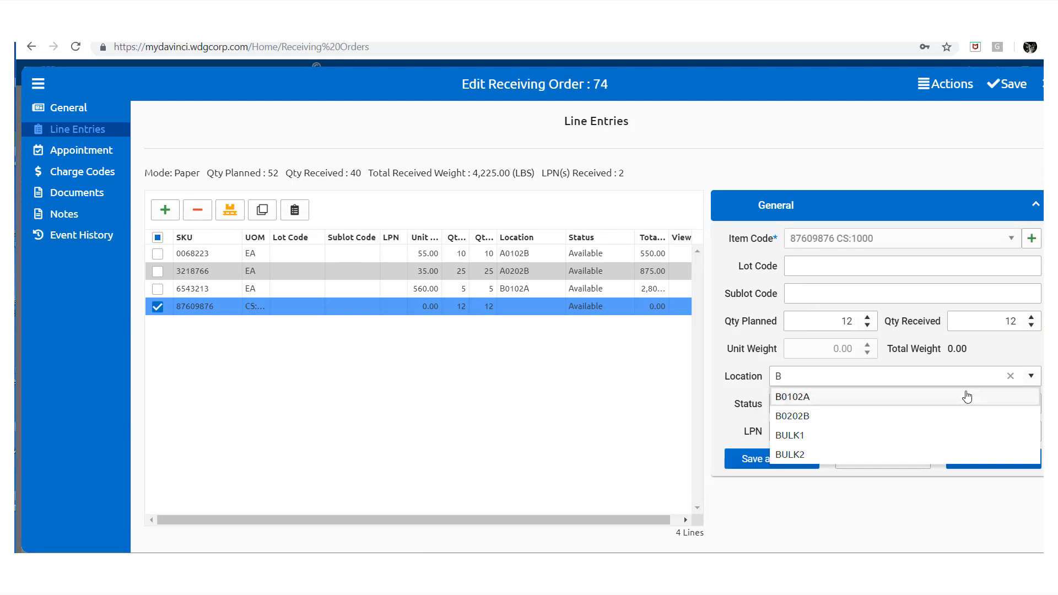
{"action": "left_click", "coordinate": [1028, 414]}
{"action": "left_click", "coordinate": [984, 460]}
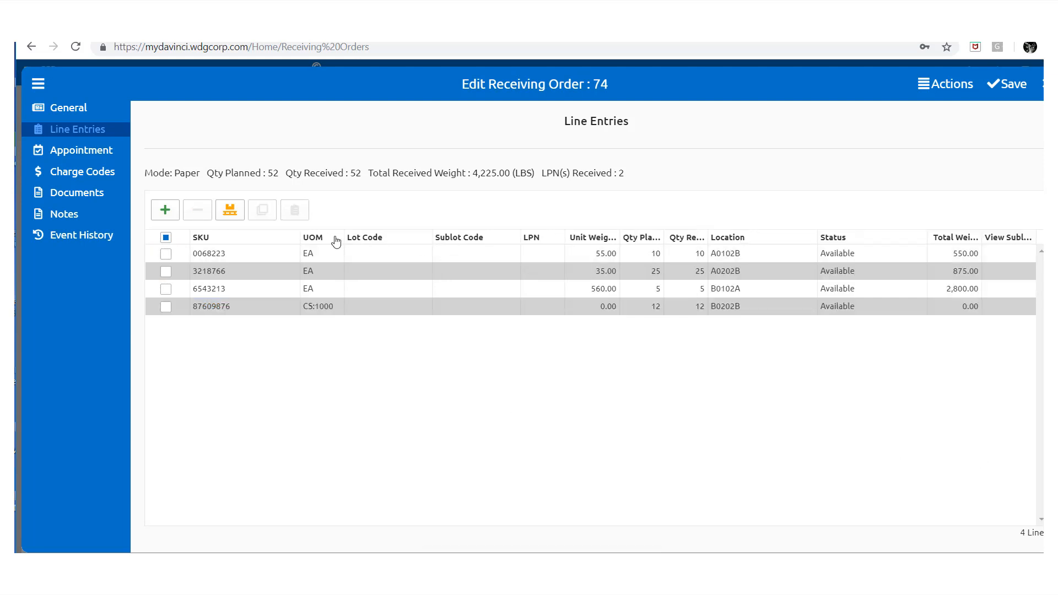
{"action": "left_click", "coordinate": [1010, 86]}
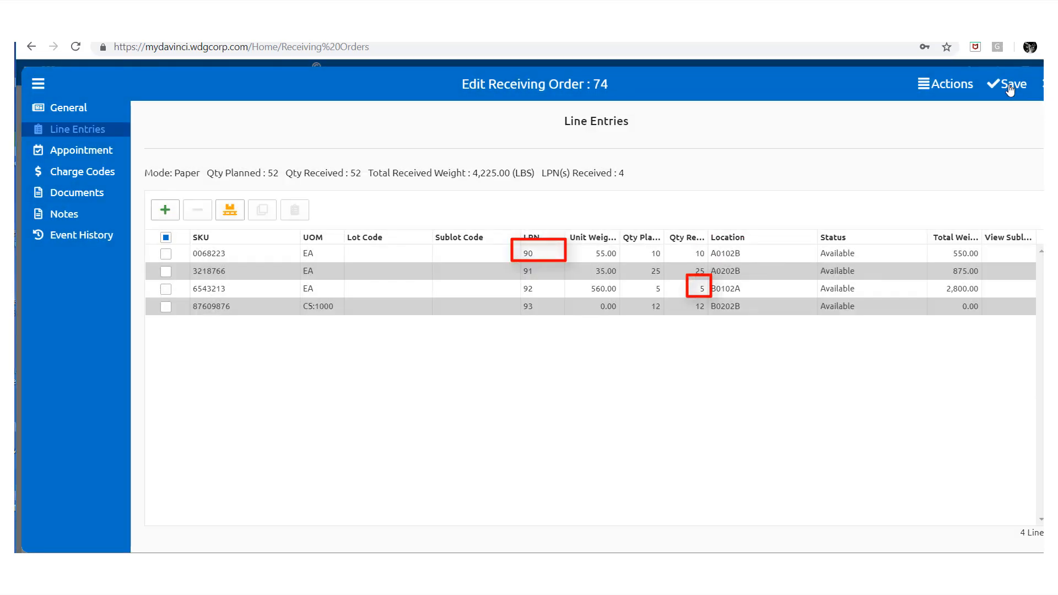
Delete the line entry for item 4457638 from the receiving order and confirm the deletion.
{"action": "left_click", "coordinate": [98, 129]}
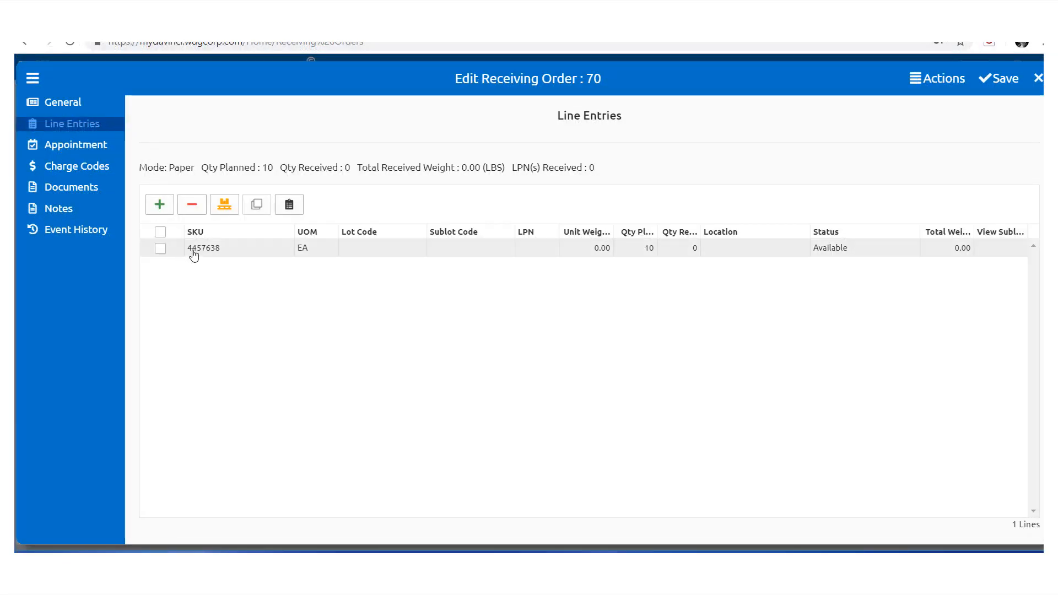
{"action": "left_click", "coordinate": [193, 254]}
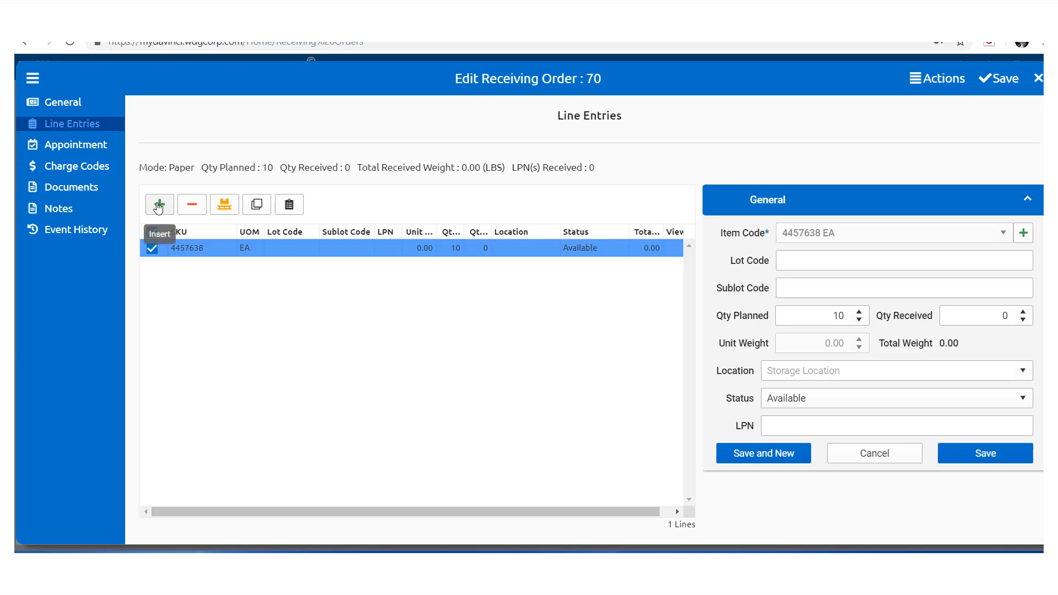
{"action": "left_click", "coordinate": [191, 208]}
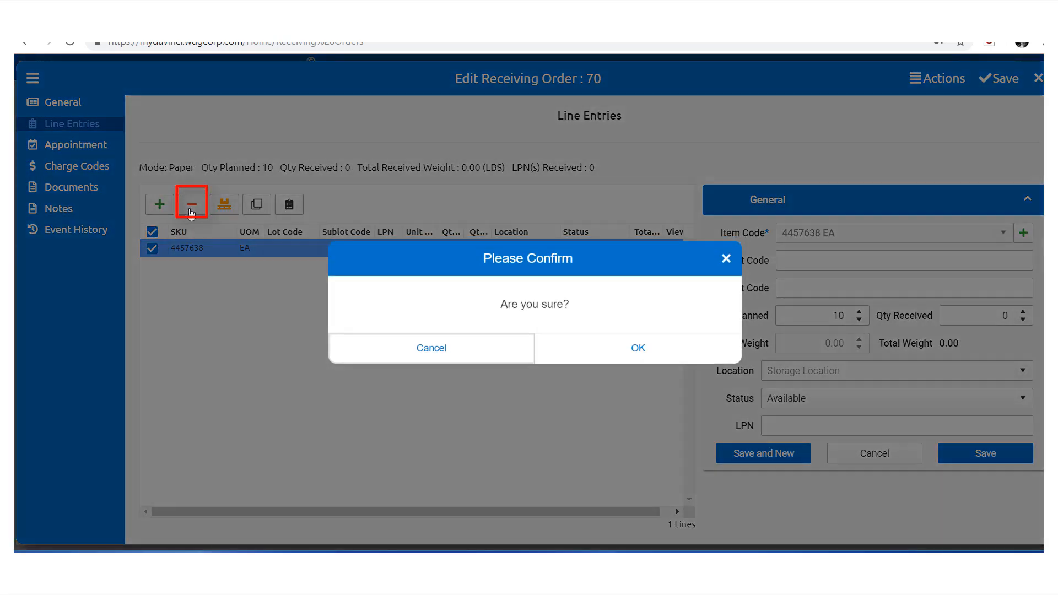
{"action": "left_click", "coordinate": [638, 358]}
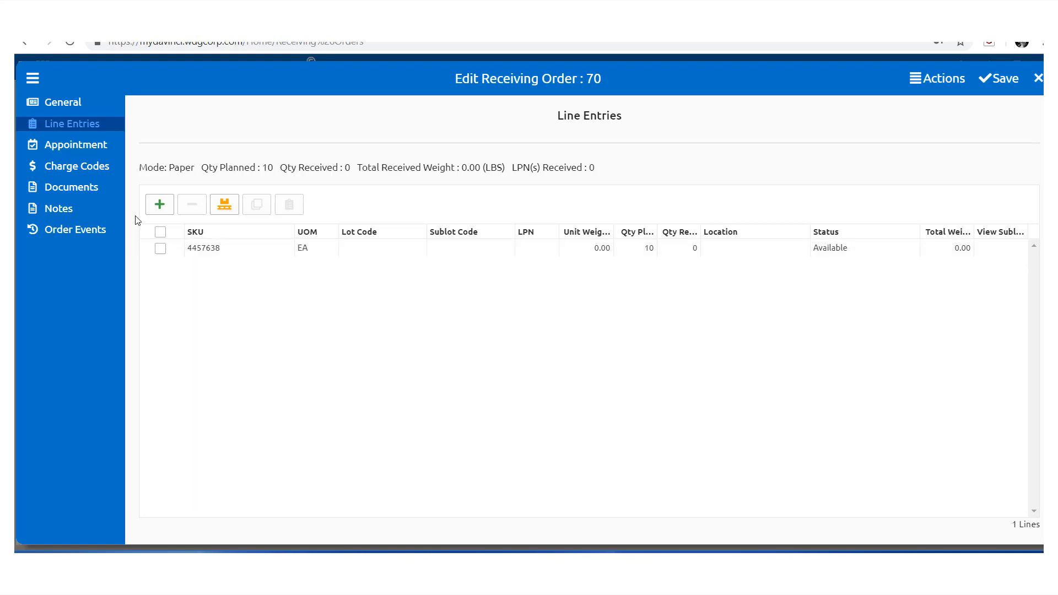
Set the receiving order's status to Received in its general information and save the order.
{"action": "left_click", "coordinate": [77, 113]}
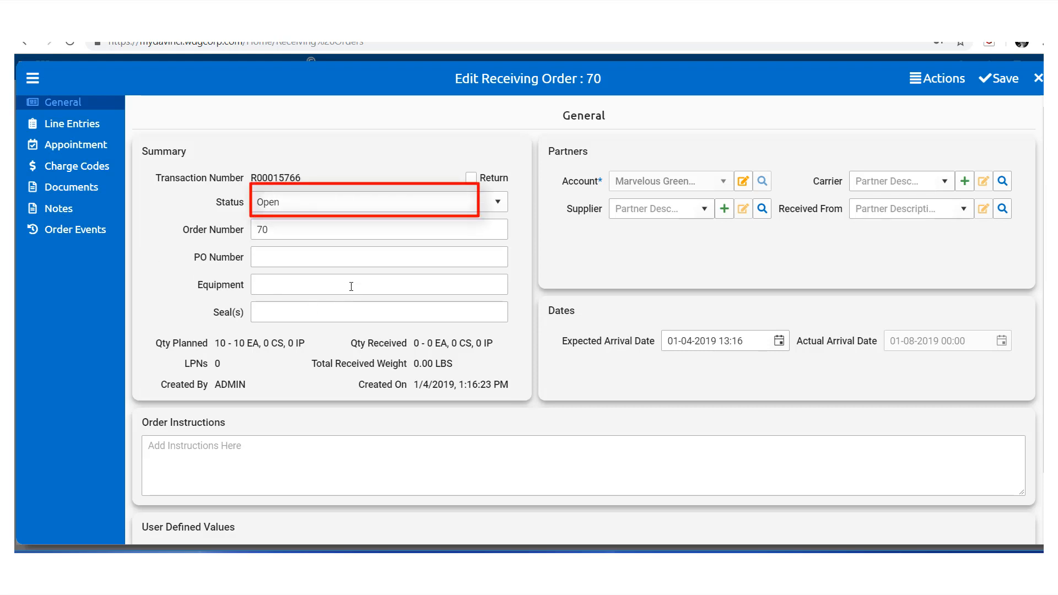
{"action": "left_click", "coordinate": [490, 209]}
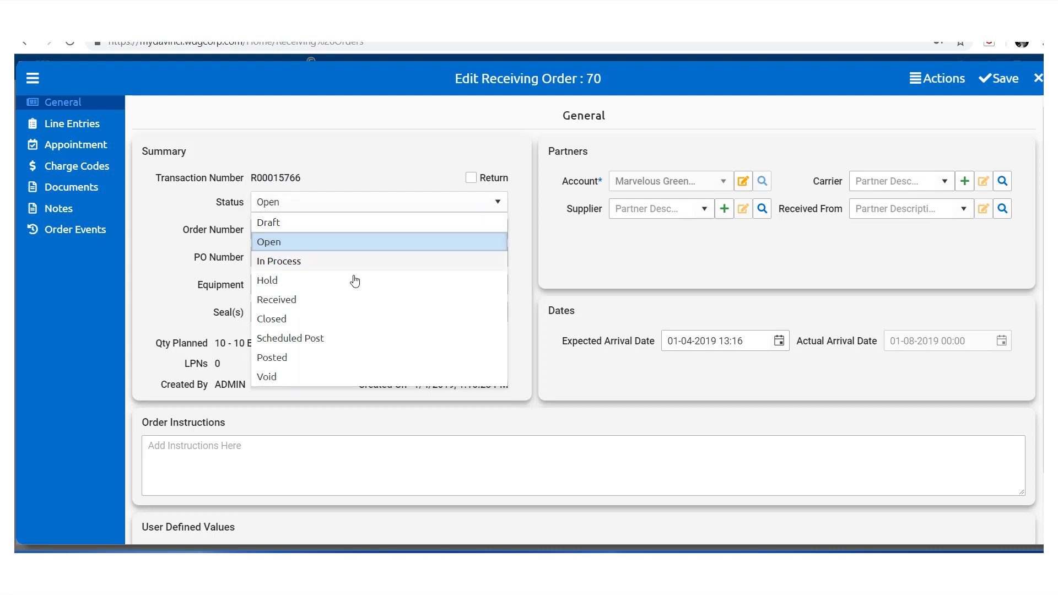
{"action": "left_click", "coordinate": [341, 301]}
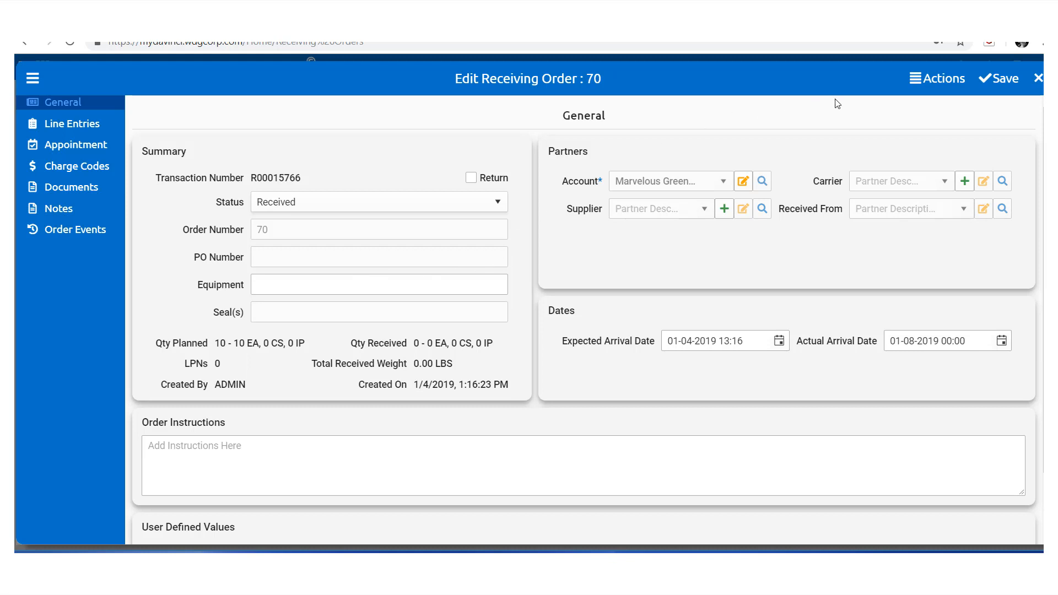
{"action": "left_click", "coordinate": [940, 78]}
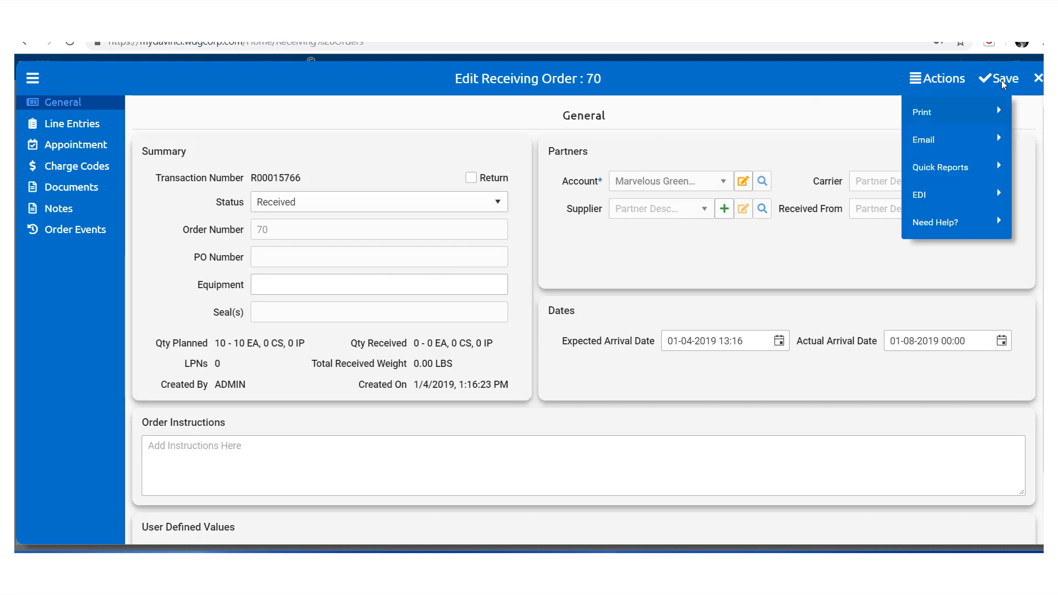
{"action": "left_click", "coordinate": [1002, 81]}
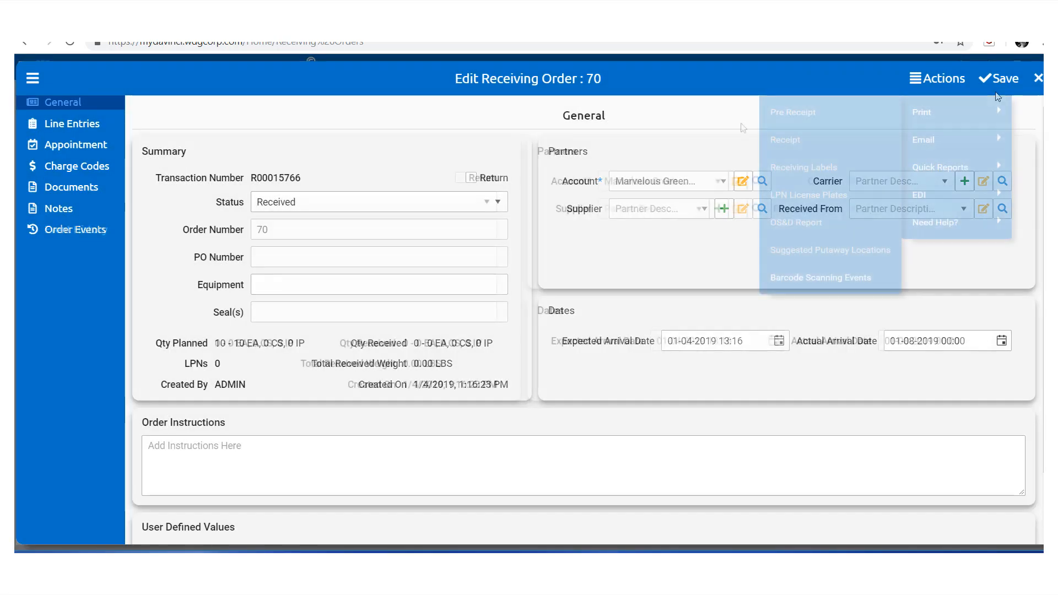
View the print documents available for the receiving order, and save the order.
{"action": "left_click", "coordinate": [742, 127]}
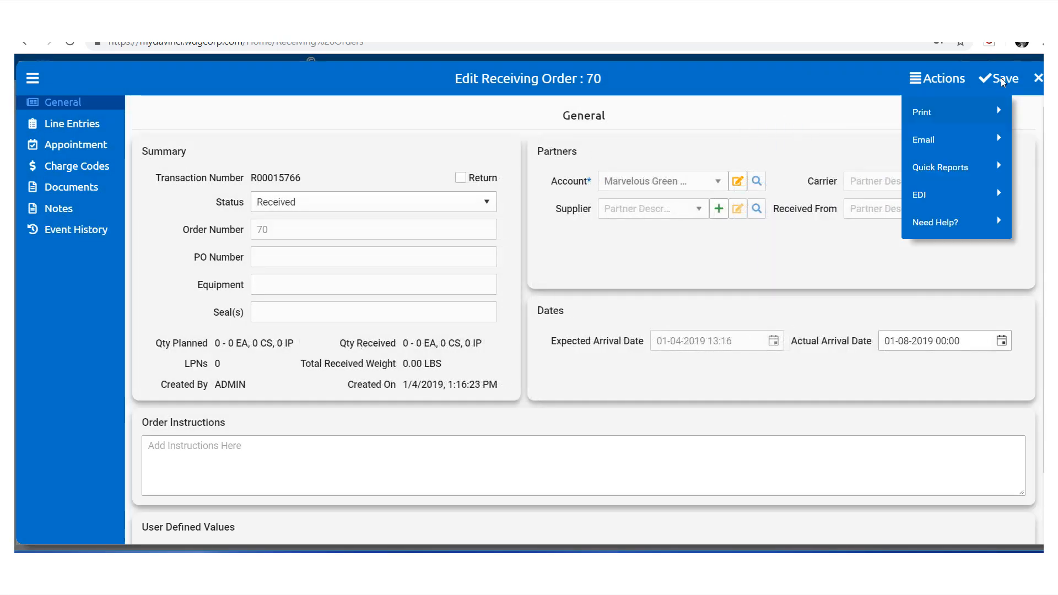
{"action": "left_click", "coordinate": [1003, 81]}
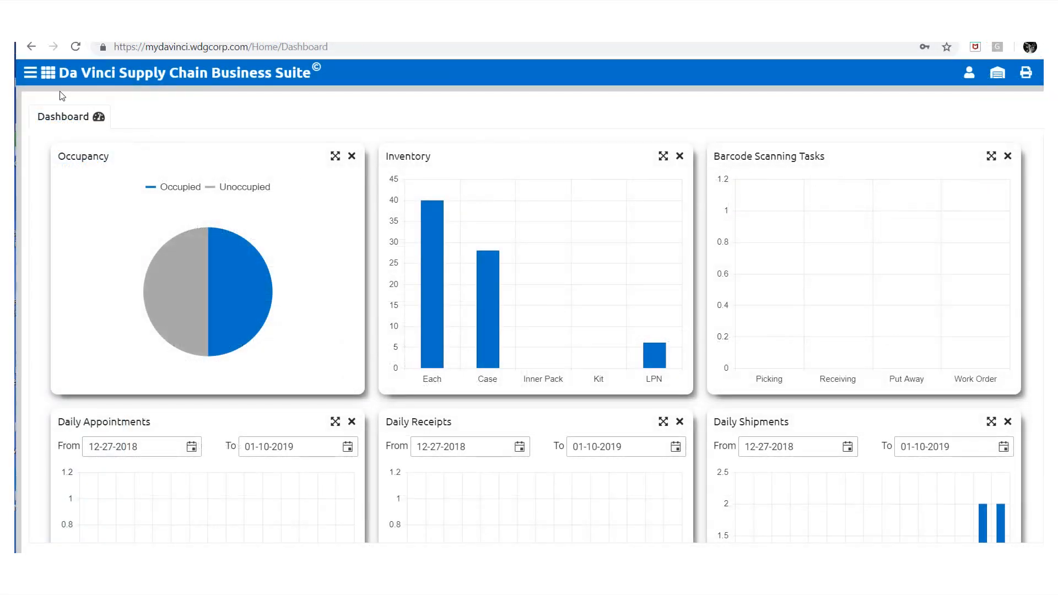
Open the warehouse's Item Inventory and search it for all items of the Marvelous Green Gardens account.
{"action": "left_click", "coordinate": [30, 72]}
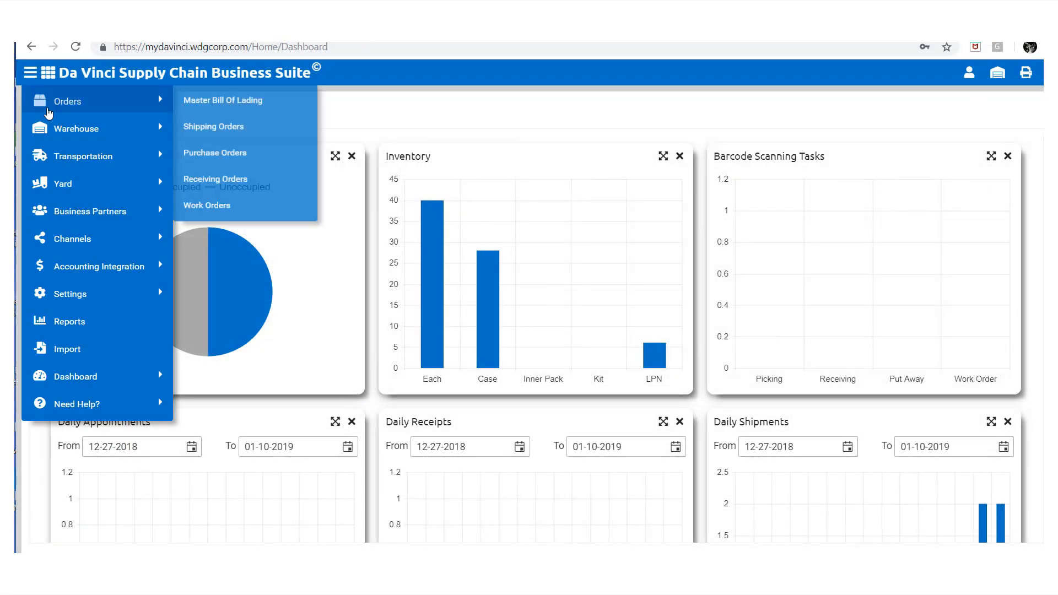
{"action": "mouse_move", "coordinate": [69, 128]}
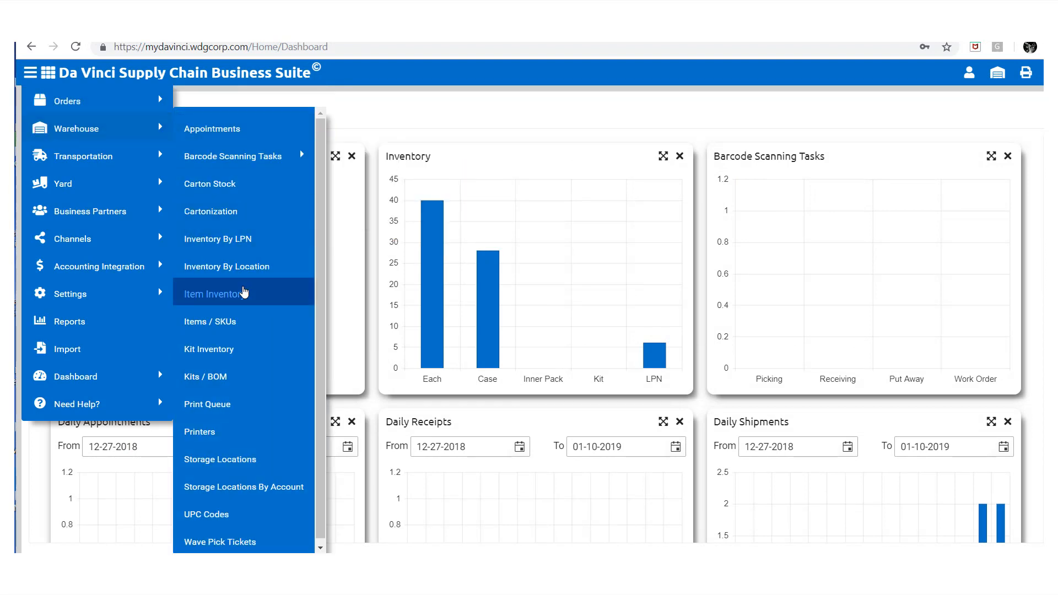
{"action": "left_click", "coordinate": [244, 292]}
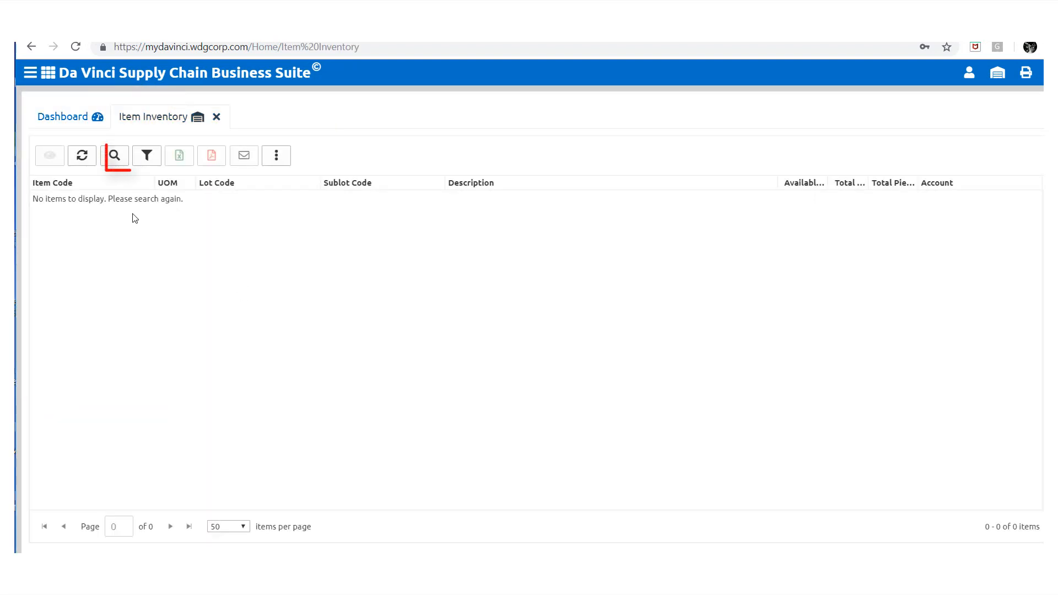
{"action": "left_click", "coordinate": [118, 152]}
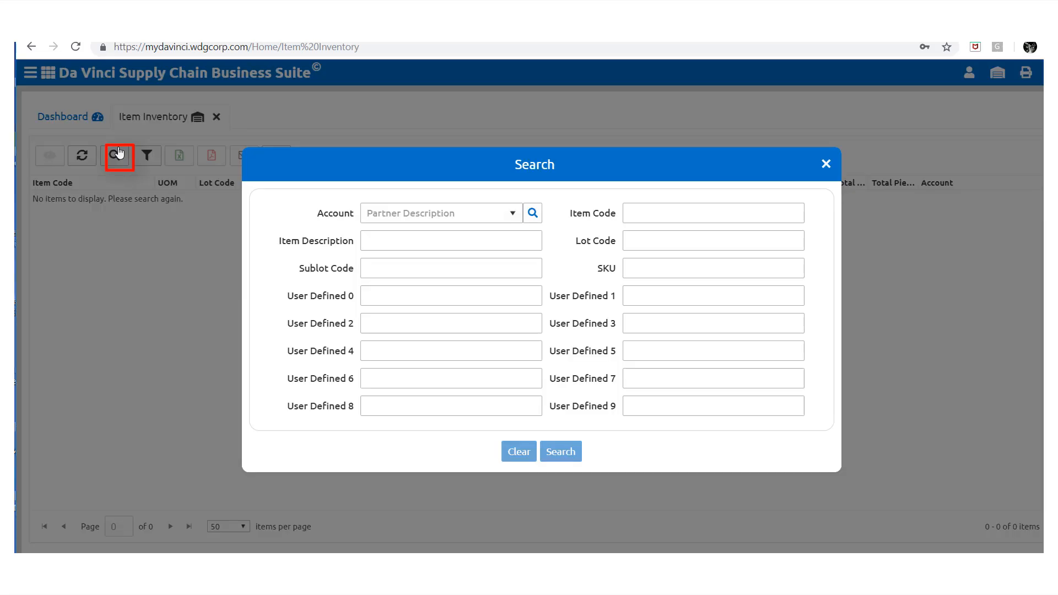
{"action": "left_click", "coordinate": [387, 213]}
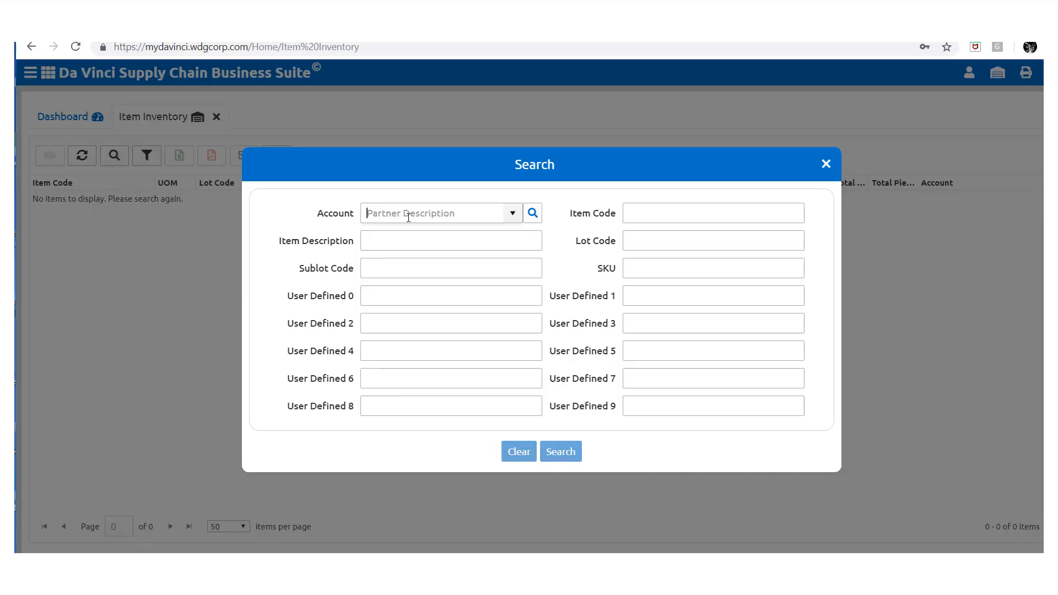
{"action": "type", "text": "MAR"}
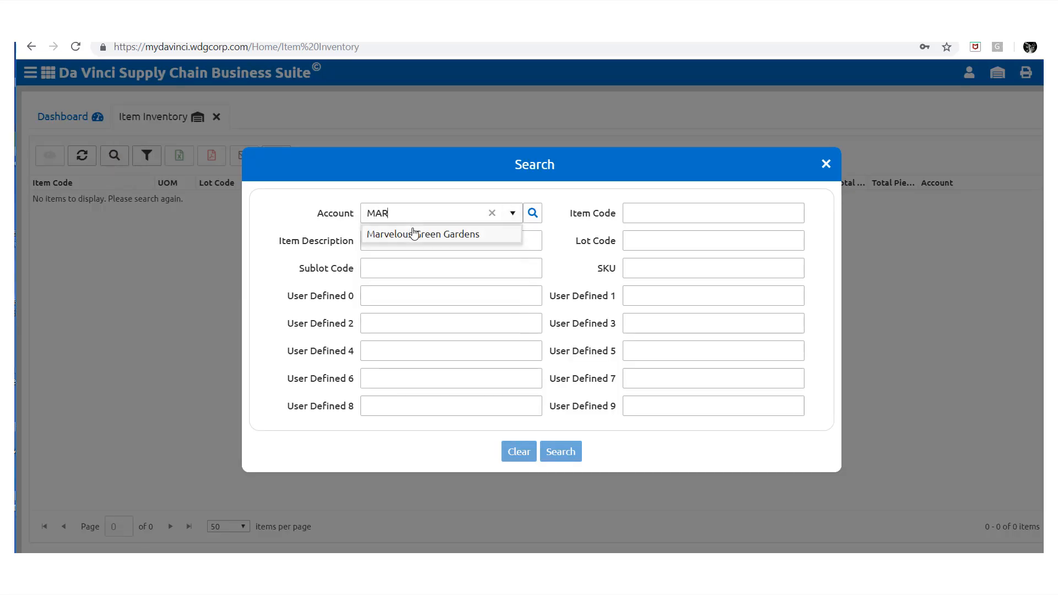
{"action": "left_click", "coordinate": [414, 232]}
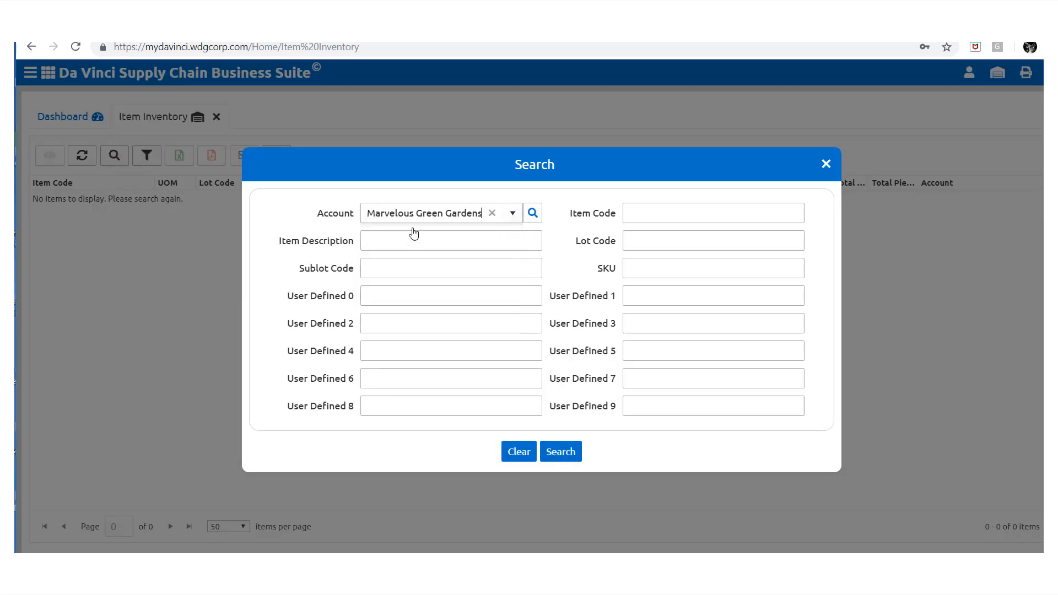
{"action": "left_click", "coordinate": [560, 452]}
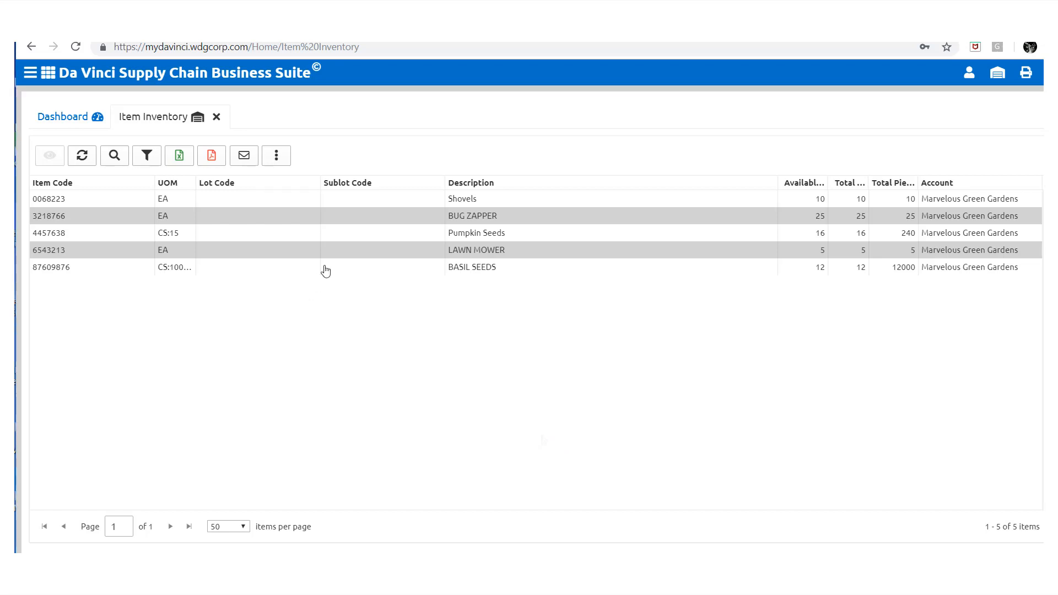
Examine the inventory details of the Shovels and LAWN MOWER items for quantities and storage locations, closing each detail view.
{"action": "double_click", "coordinate": [345, 205]}
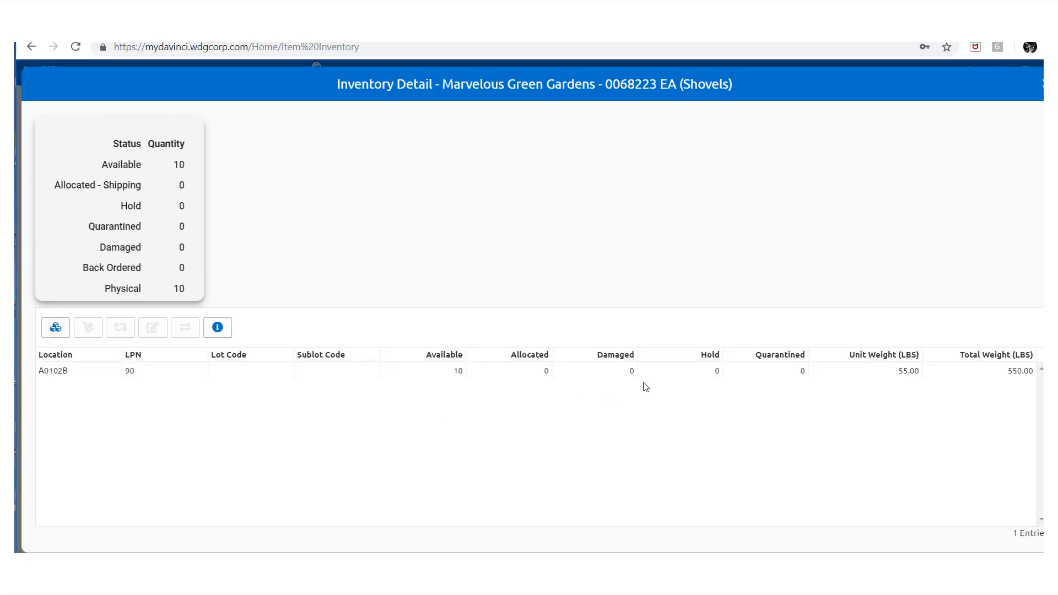
{"action": "left_click", "coordinate": [1041, 91]}
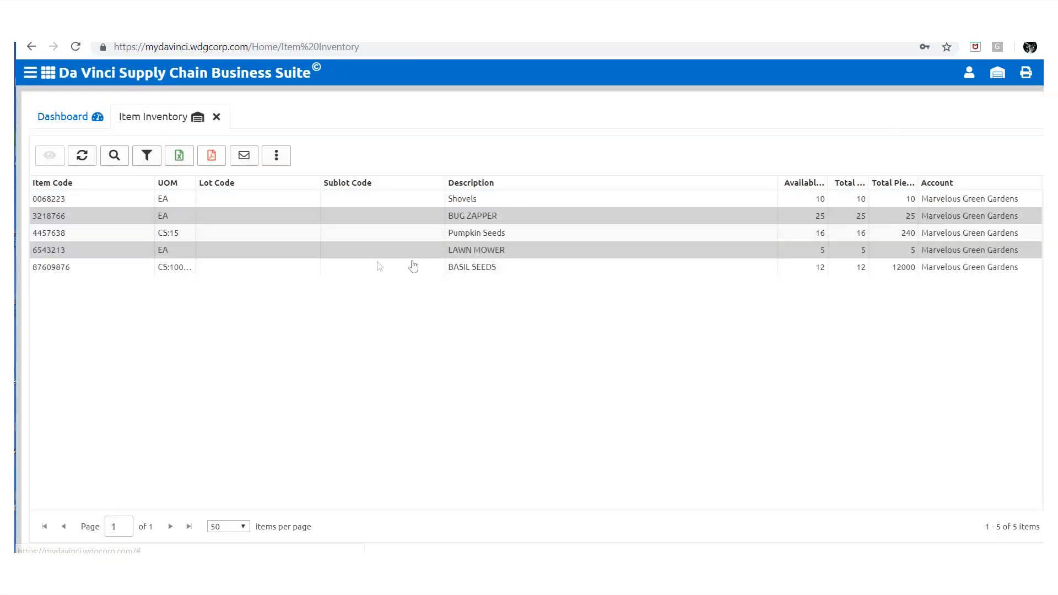
{"action": "double_click", "coordinate": [368, 249]}
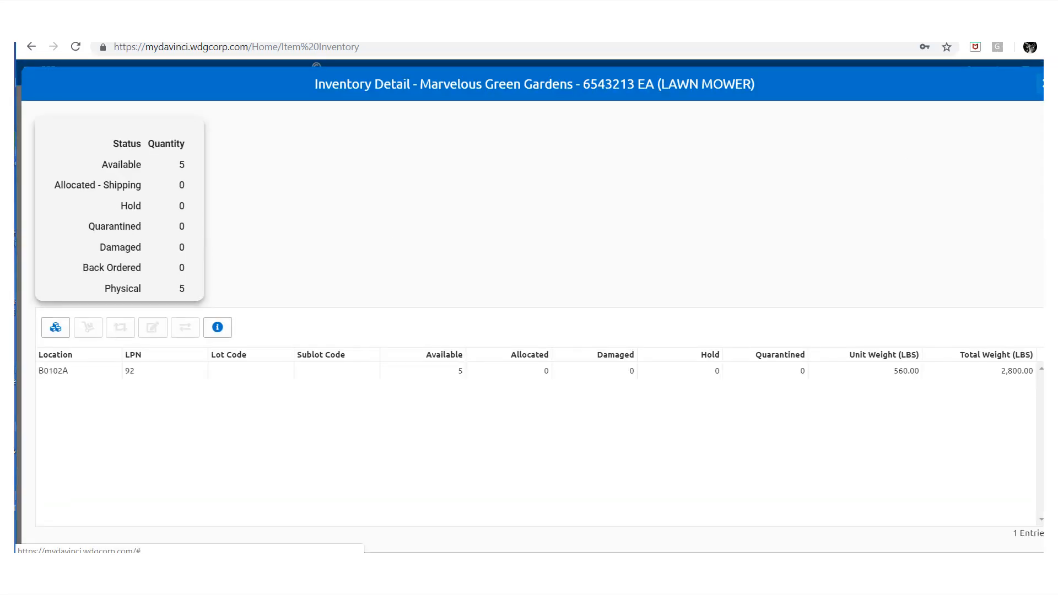
{"action": "left_click", "coordinate": [1041, 84]}
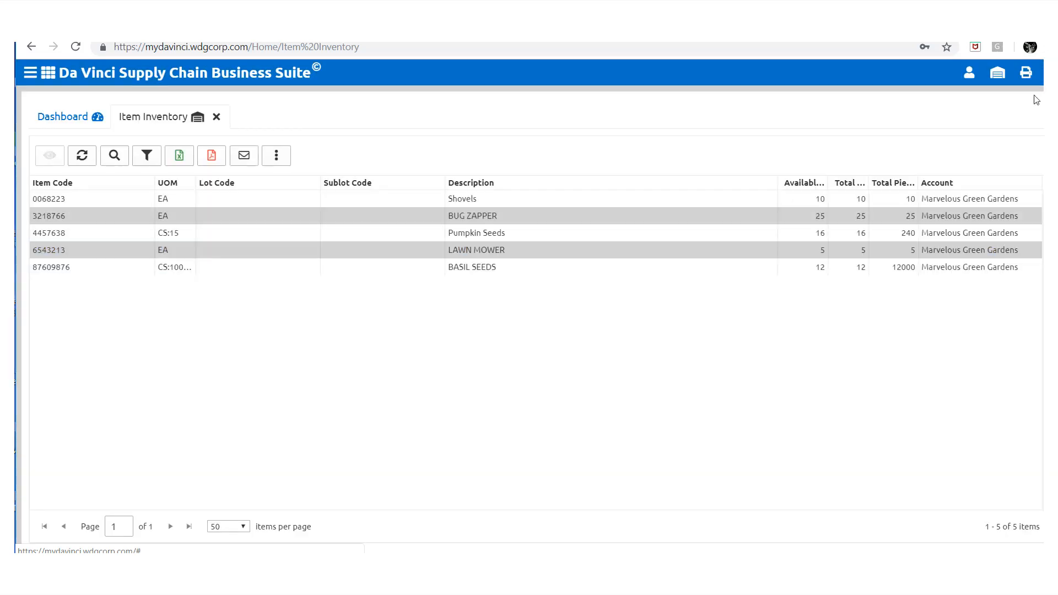